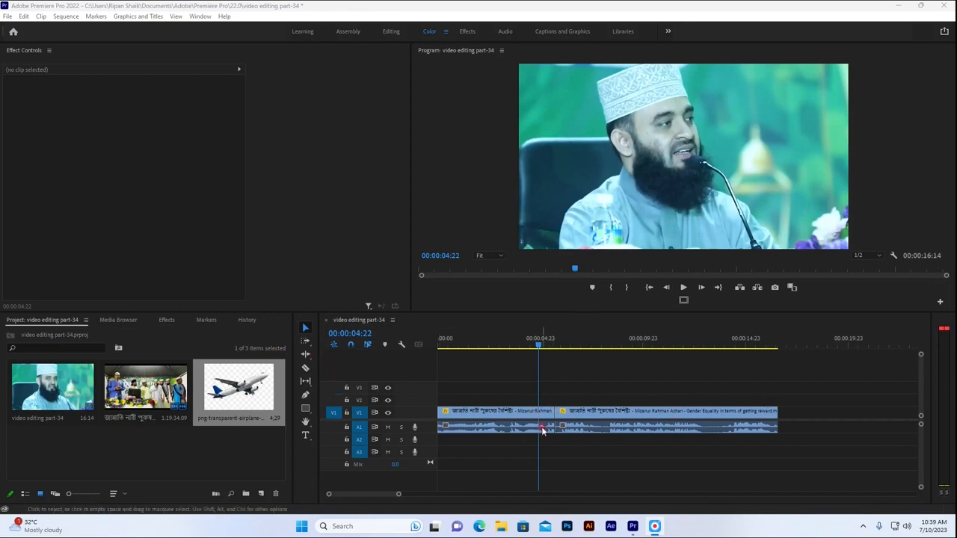
# Apply the Dip to Black video transition from the Dissolve category to the cut between the two clips on track V1
pyautogui.moveTo(536, 347); pyautogui.dragTo(542, 344)
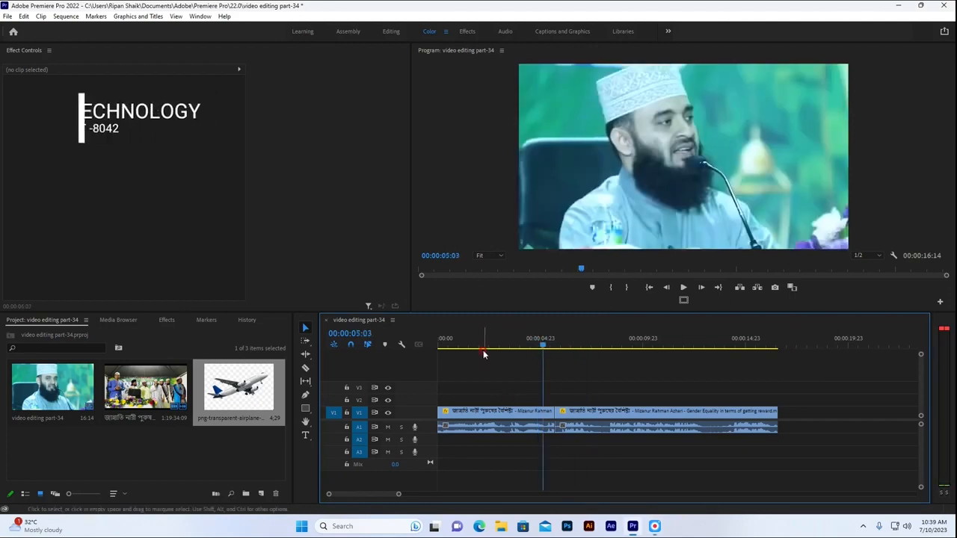
pyautogui.moveTo(542, 349); pyautogui.dragTo(548, 344)
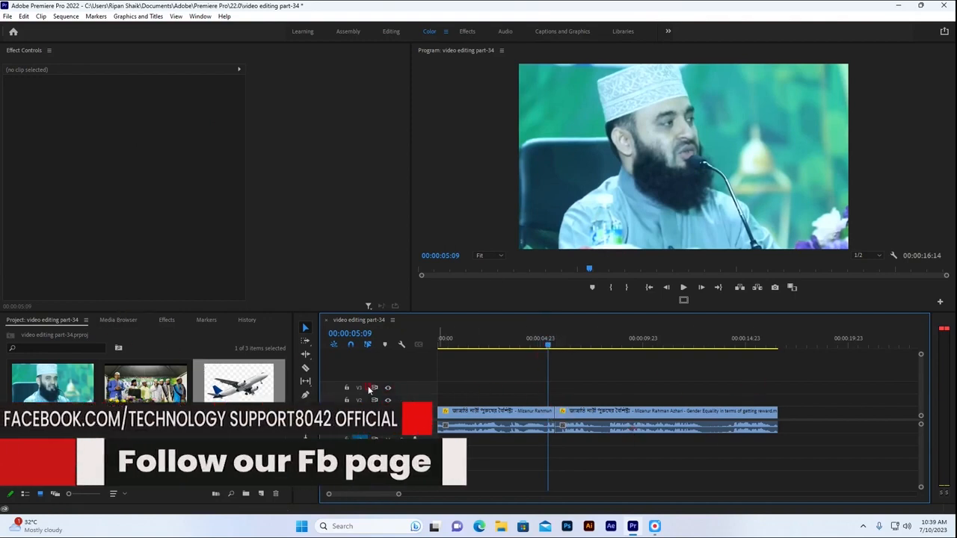
pyautogui.click(166, 320)
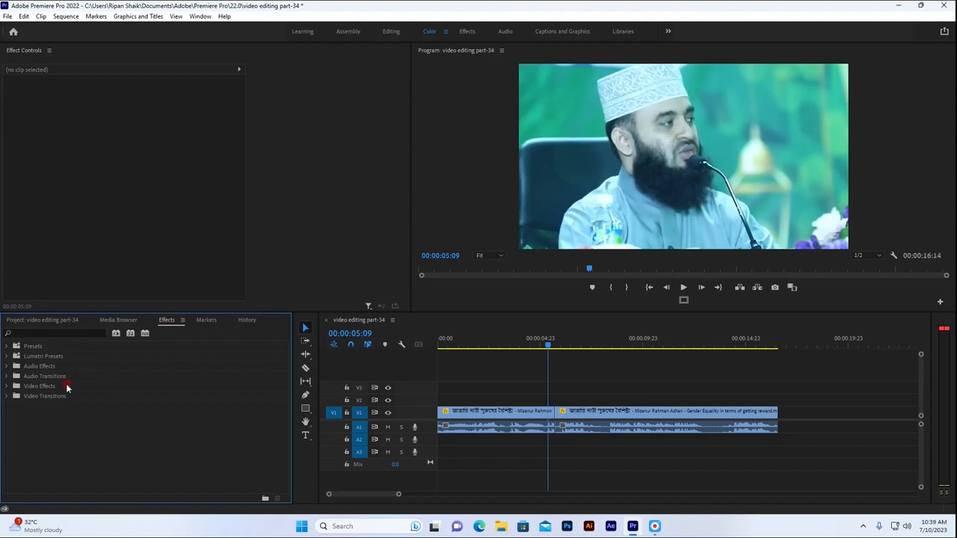
pyautogui.click(9, 398)
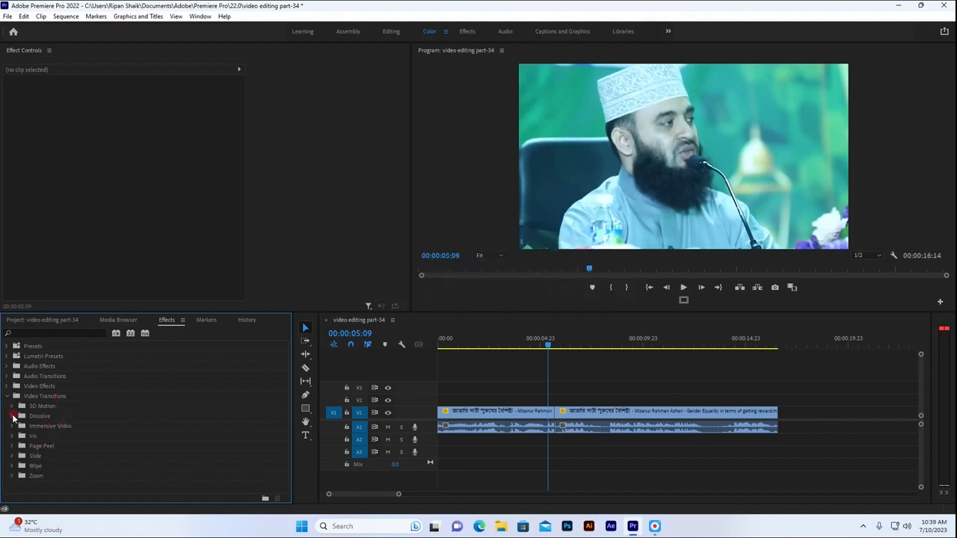
pyautogui.click(12, 417)
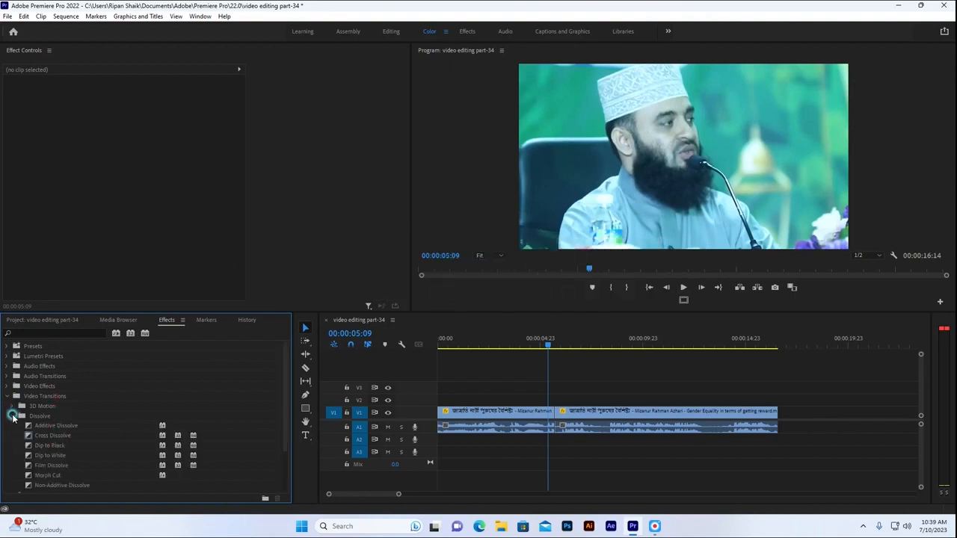
pyautogui.click(47, 443)
pyautogui.moveTo(47, 444); pyautogui.dragTo(555, 413)
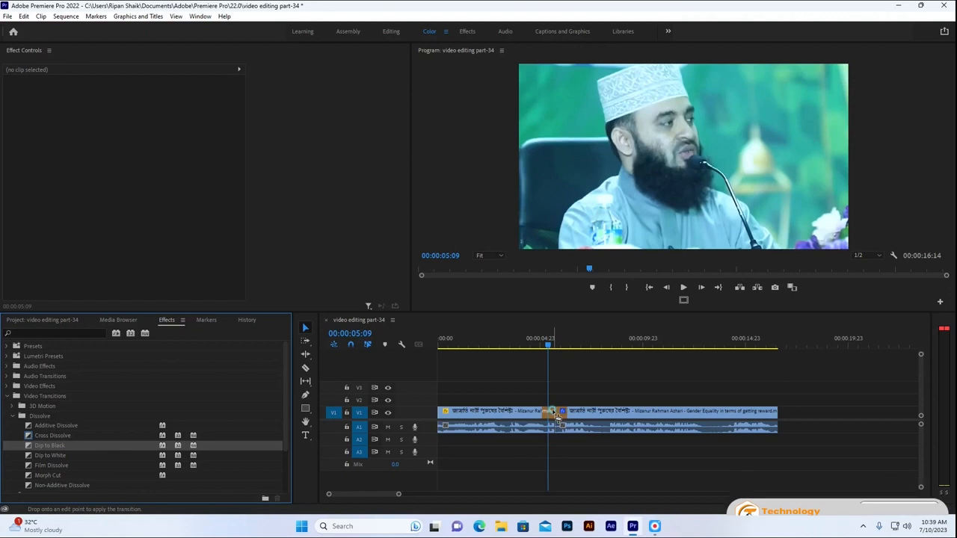
# Mute audio track A1 and play the sequence across the cut twice to preview the Dip to Black transition
pyautogui.moveTo(546, 348); pyautogui.dragTo(535, 344)
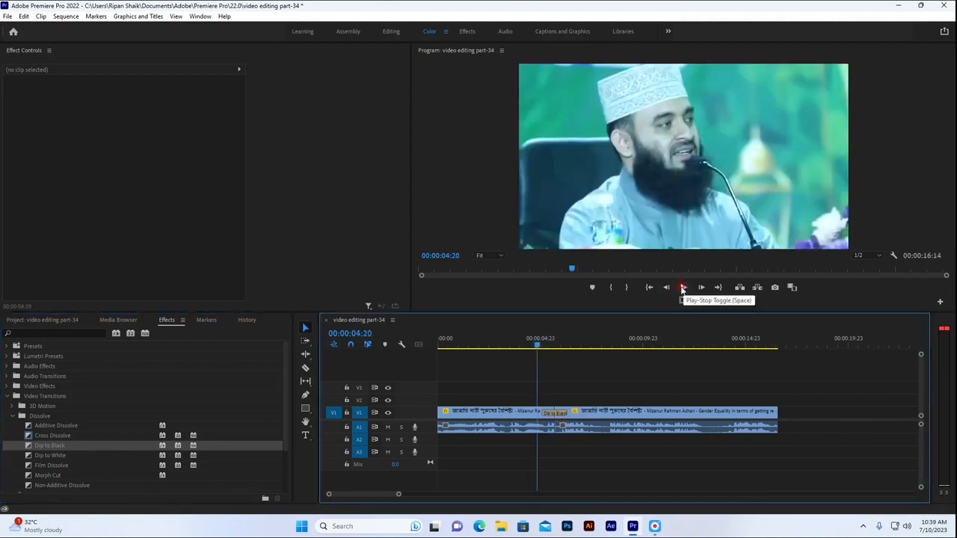
pyautogui.click(387, 427)
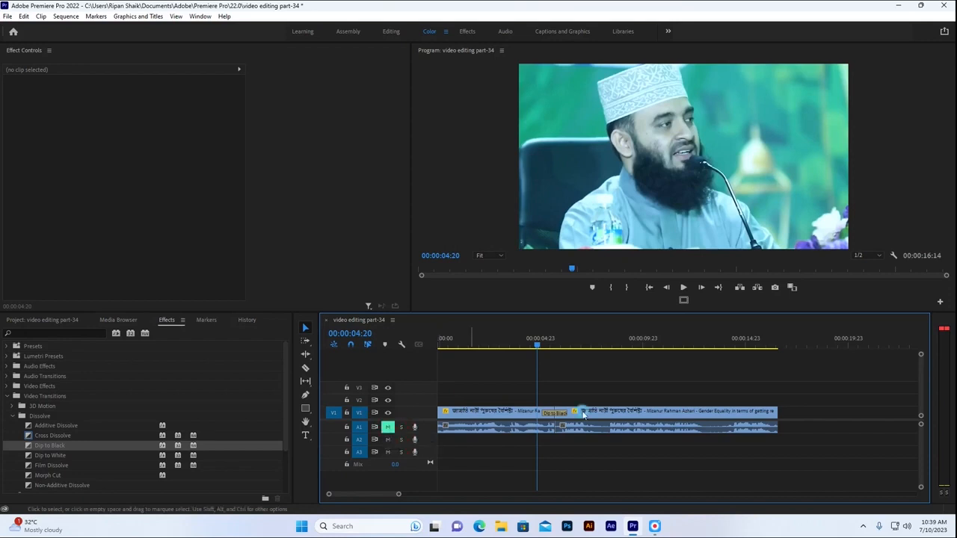
pyautogui.click(682, 287)
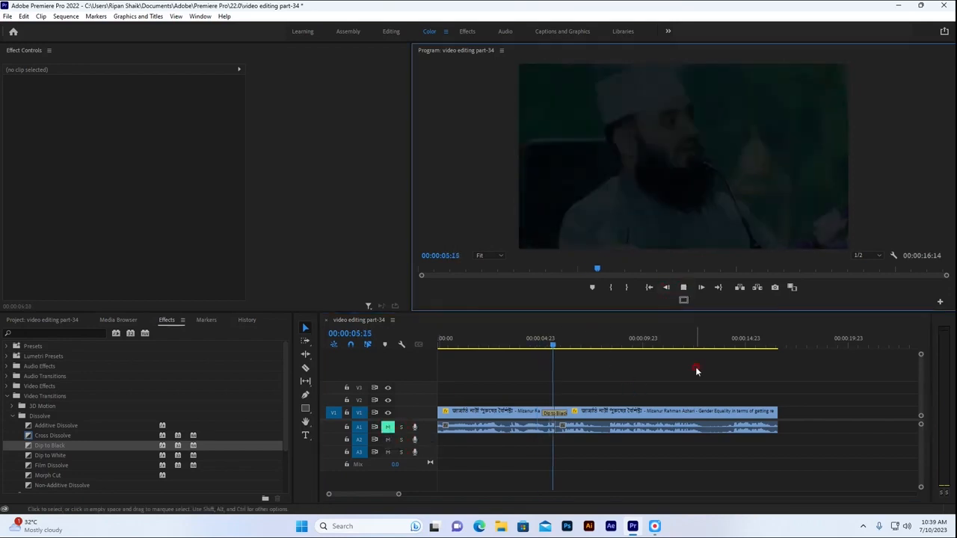
pyautogui.click(682, 287)
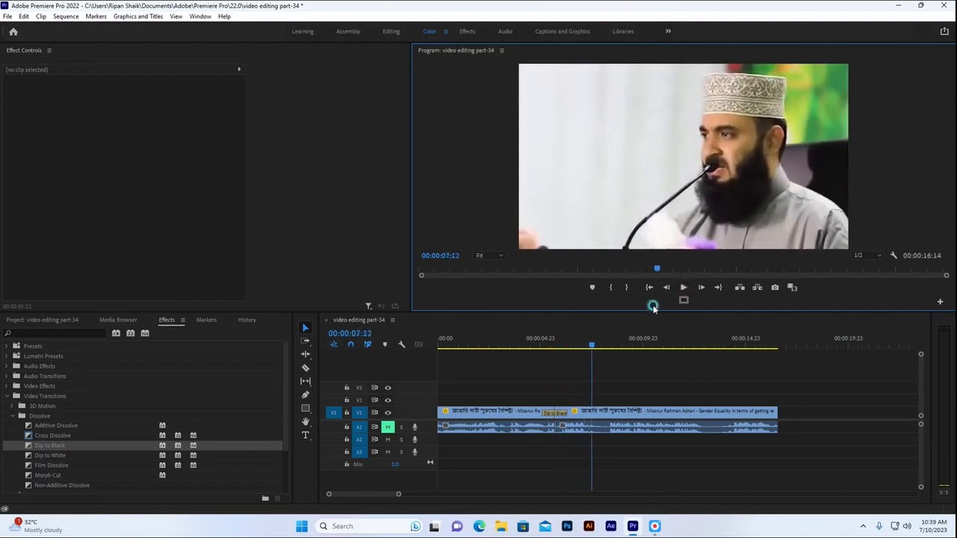
pyautogui.click(561, 347)
pyautogui.moveTo(561, 349); pyautogui.dragTo(534, 349)
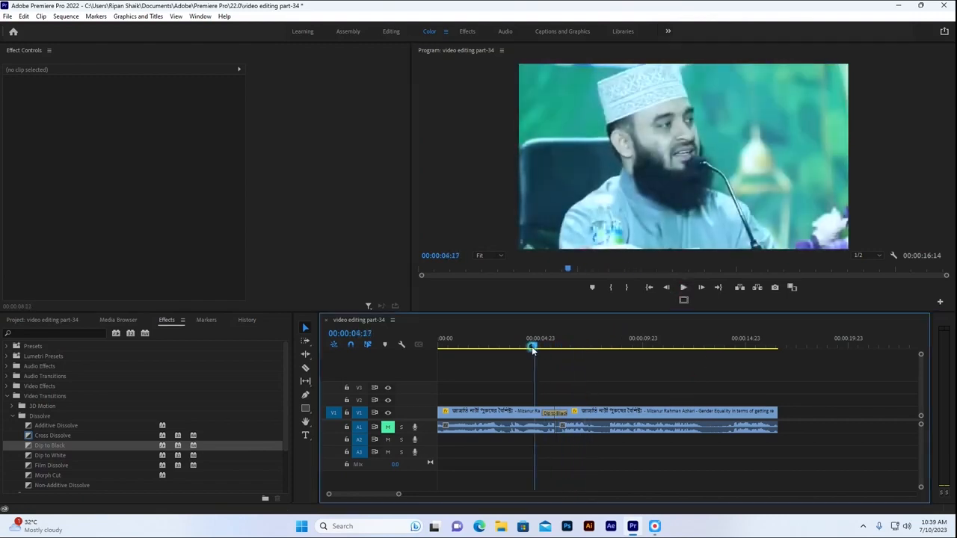
pyautogui.click(684, 288)
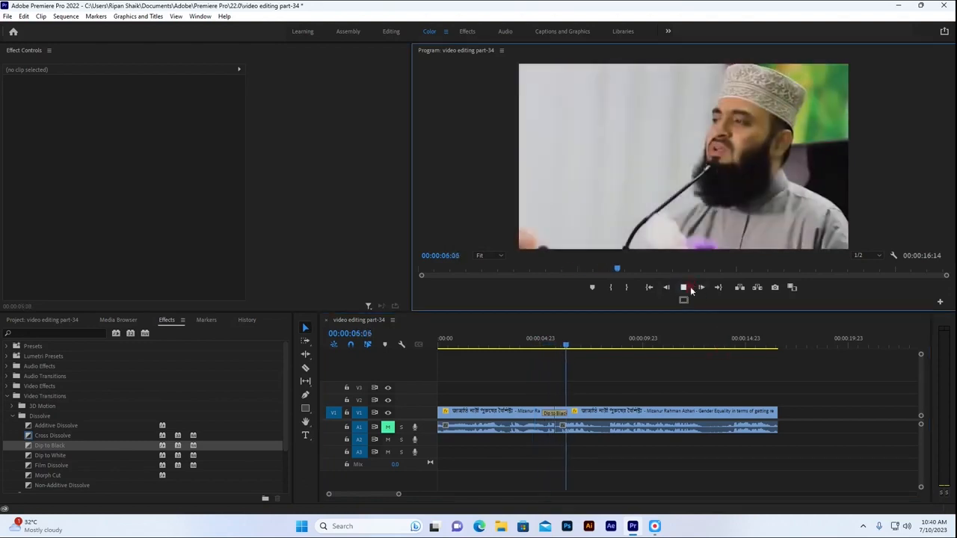
pyautogui.click(684, 288)
# Replace the Dip to Black transition at the cut between the two V1 clips with Film Dissolve
pyautogui.click(562, 349)
pyautogui.moveTo(562, 349); pyautogui.dragTo(537, 348)
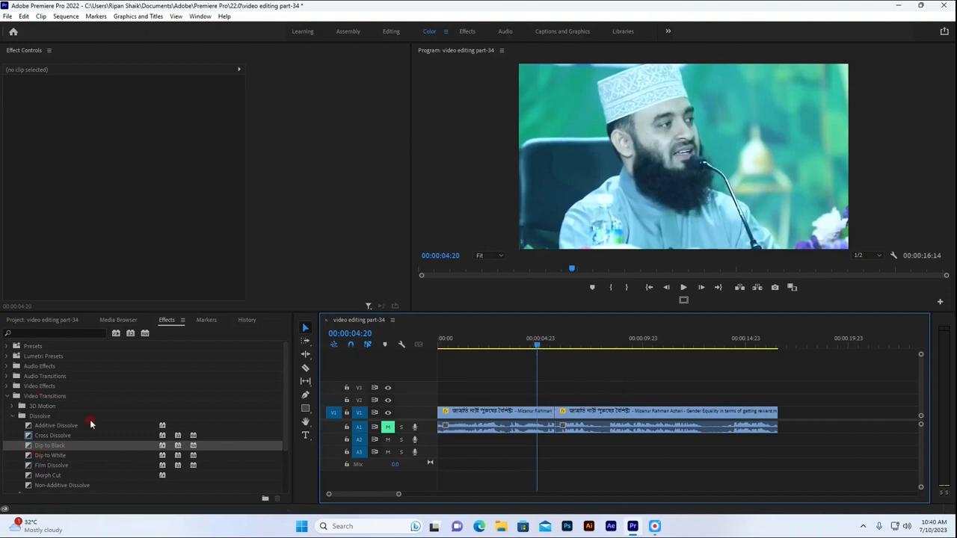
pyautogui.scroll(-1, 90, 424)
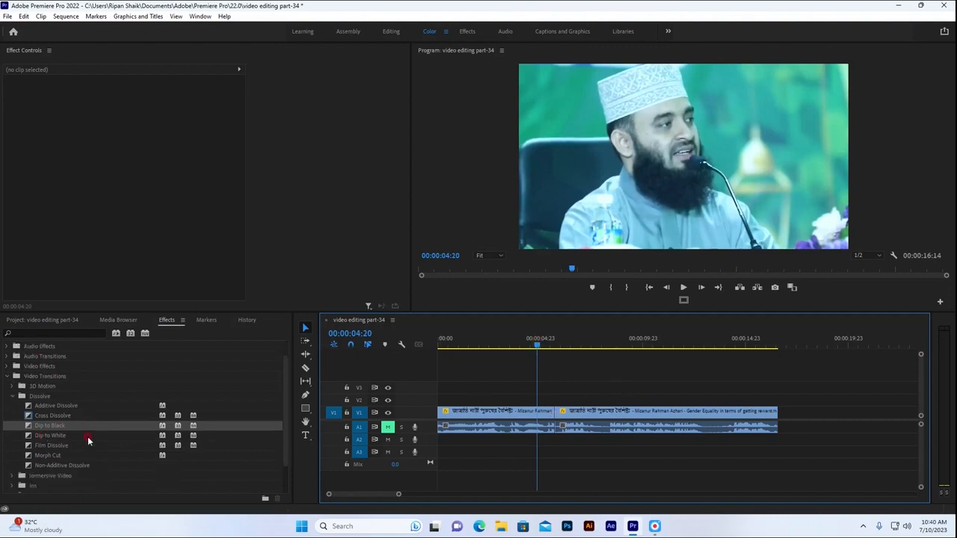
pyautogui.moveTo(57, 446); pyautogui.dragTo(549, 412)
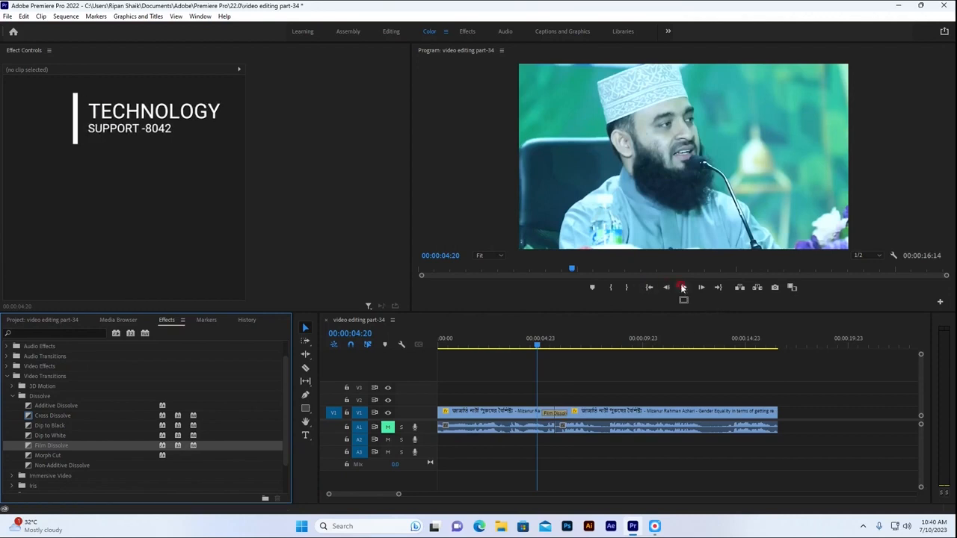
# Play the sequence across the cut to preview the Film Dissolve, then return the playhead to just before the transition
pyautogui.click(683, 287)
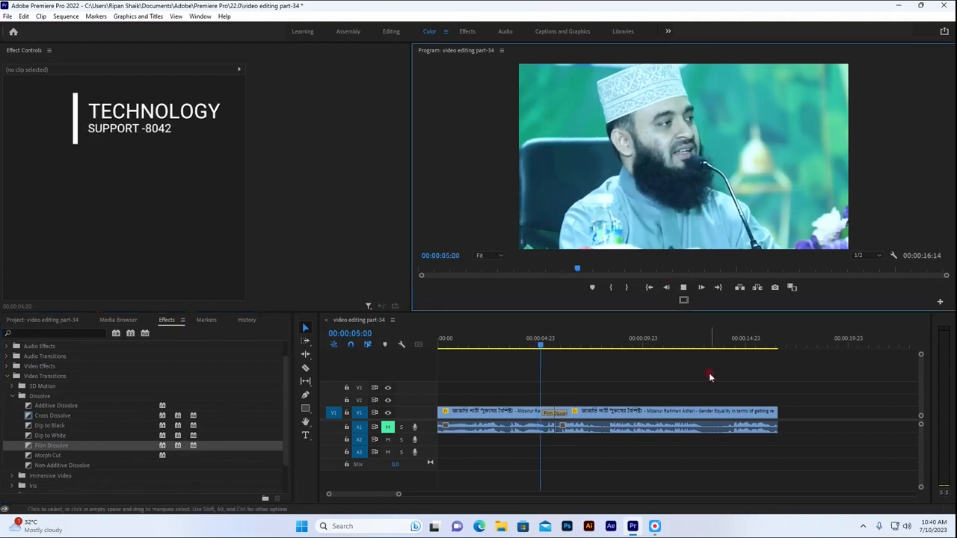
pyautogui.moveTo(576, 346); pyautogui.dragTo(533, 346)
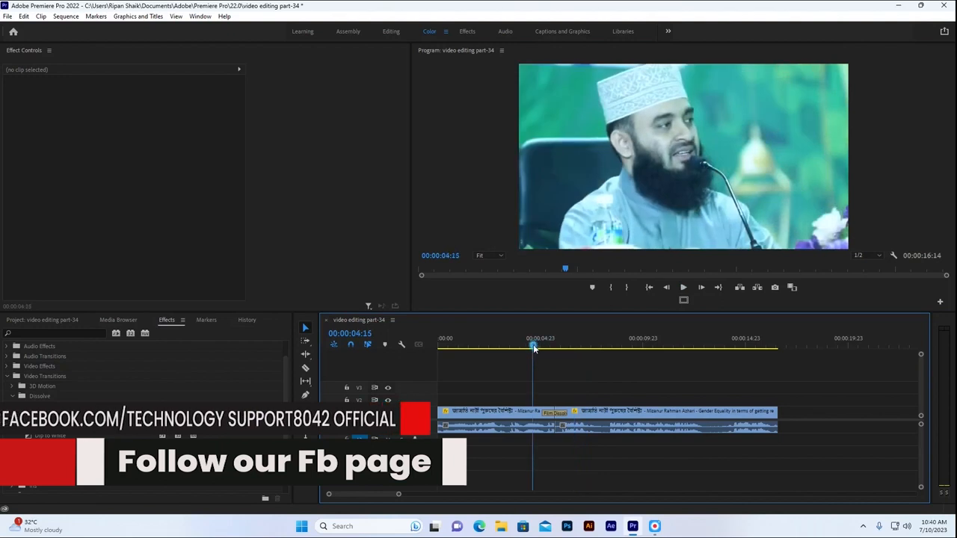
pyautogui.click(685, 288)
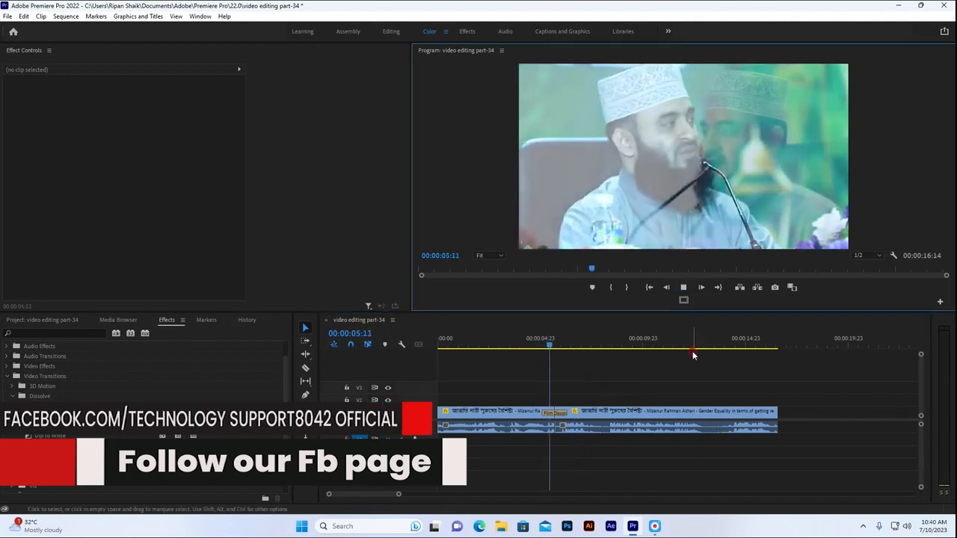
pyautogui.press('space')
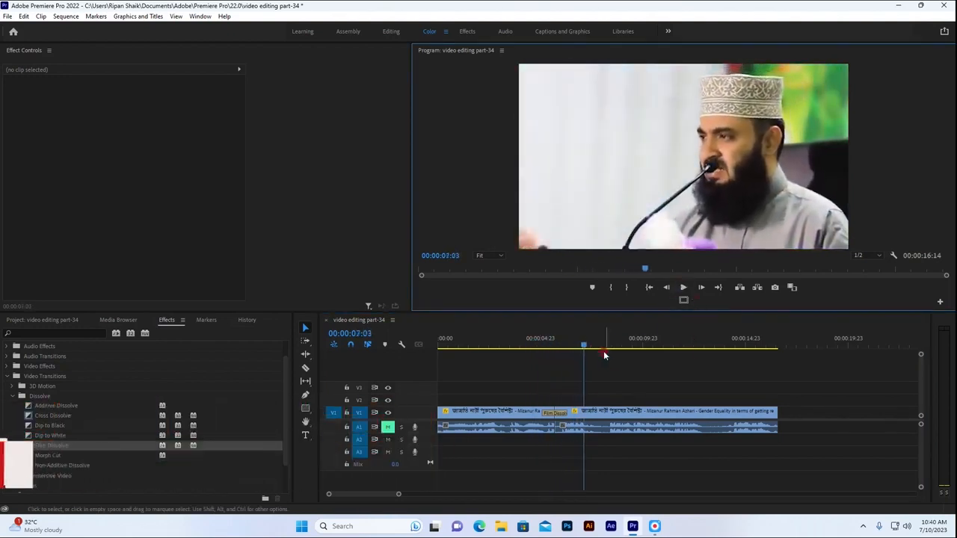
pyautogui.click(534, 346)
pyautogui.click(535, 346)
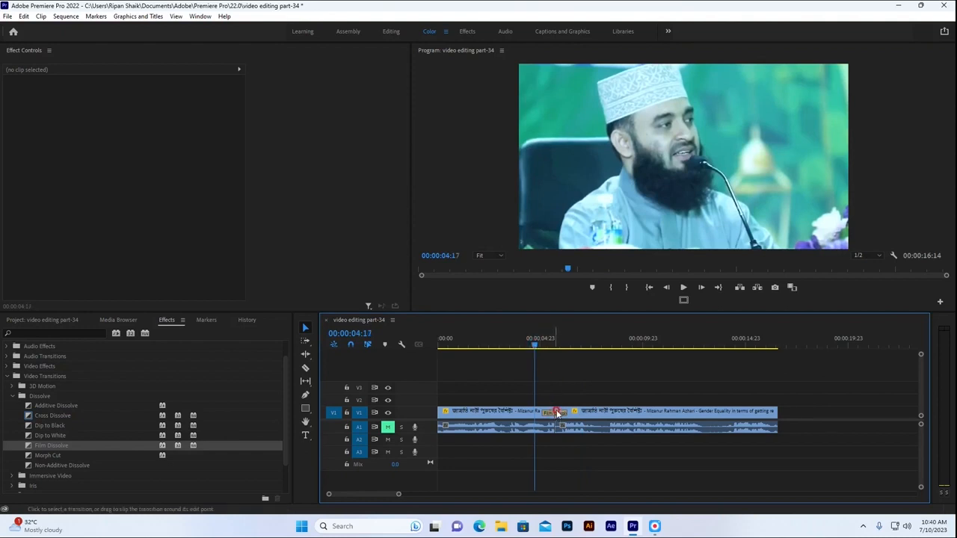
# Lengthen the Film Dissolve transition to about 00:00:02:06 and play the sequence through it
pyautogui.moveTo(565, 411)
pyautogui.mouseDown()
pyautogui.moveTo(594, 405)
pyautogui.moveTo(573, 406)
pyautogui.mouseUp()
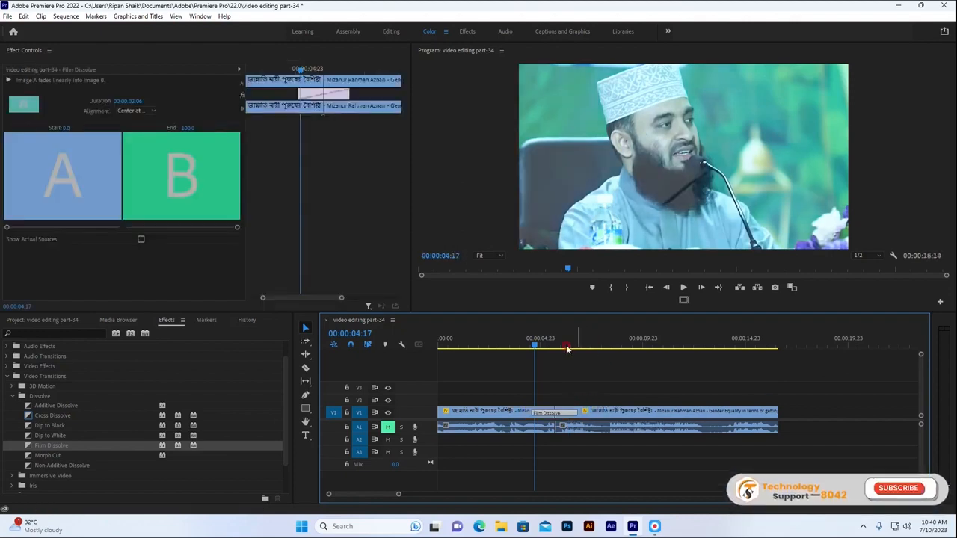
pyautogui.click(527, 346)
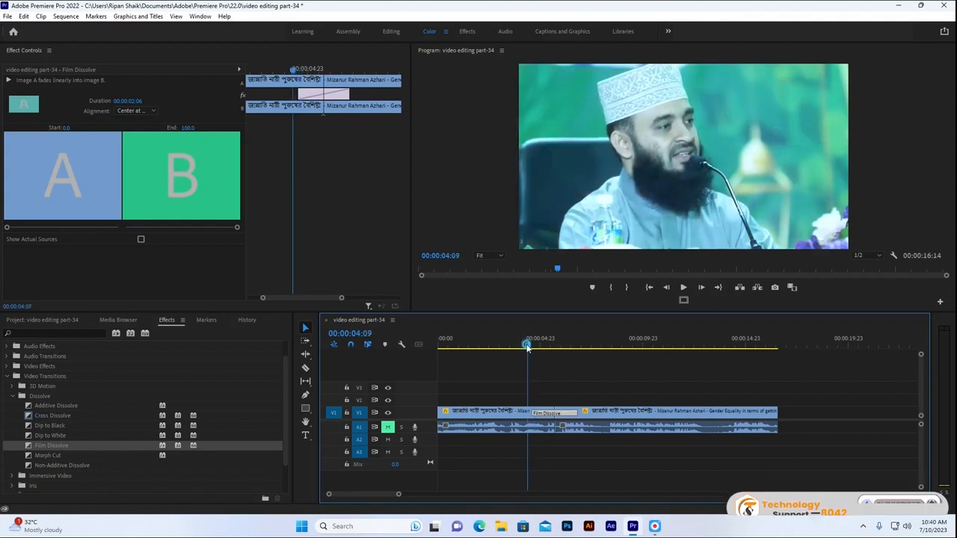
pyautogui.click(683, 289)
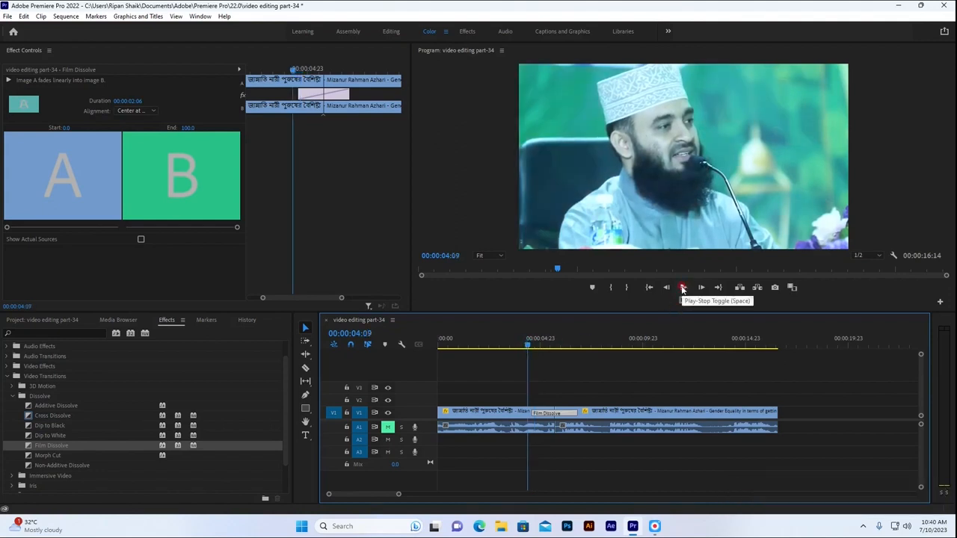
pyautogui.click(682, 289)
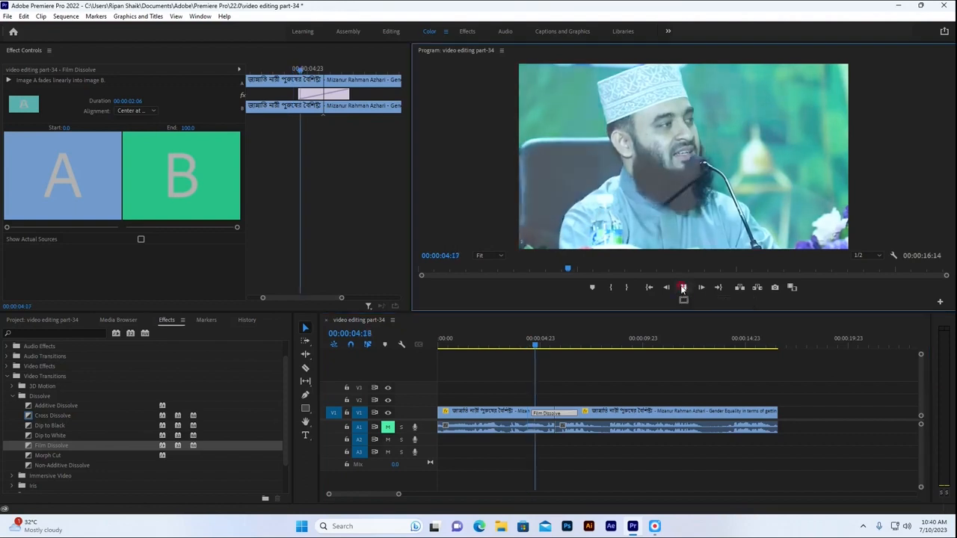
pyautogui.click(682, 289)
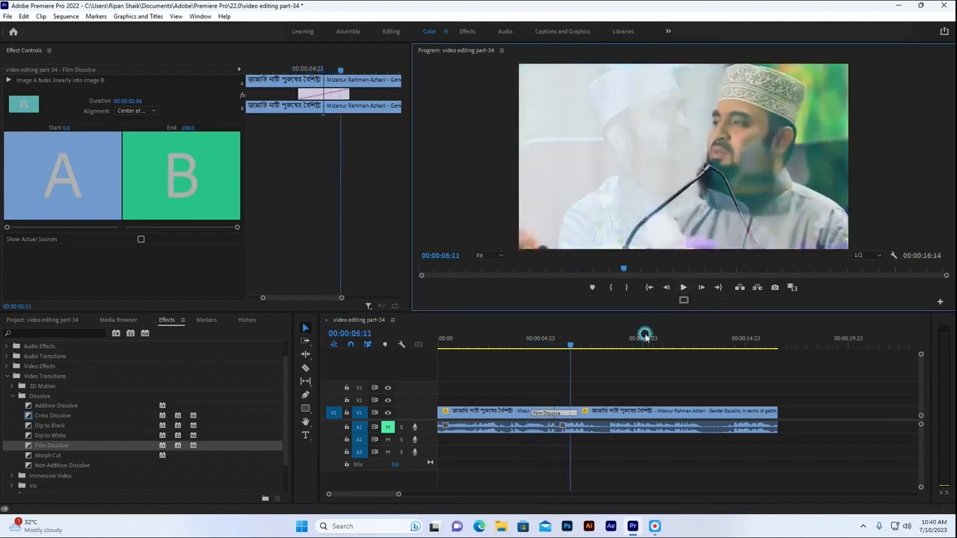
pyautogui.moveTo(571, 345); pyautogui.dragTo(532, 344)
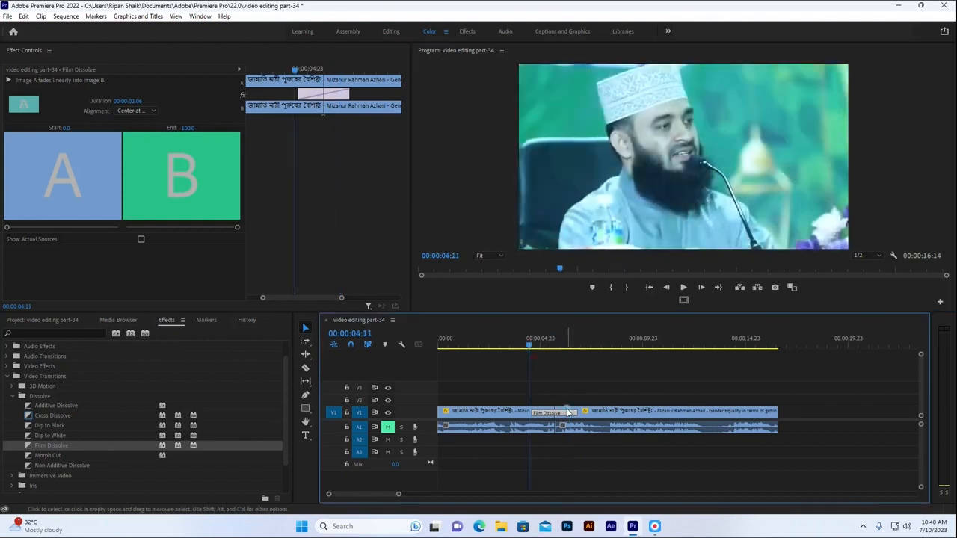
# Shorten the Film Dissolve transition to about 00:00:01:16 and preview it from before the cut
pyautogui.click(568, 413)
pyautogui.click(558, 413)
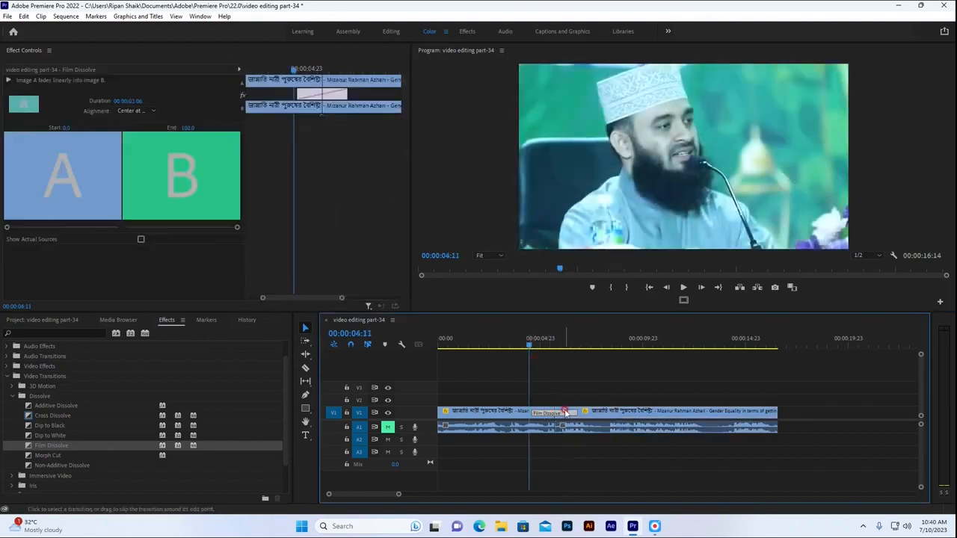
pyautogui.moveTo(569, 410); pyautogui.dragTo(563, 408)
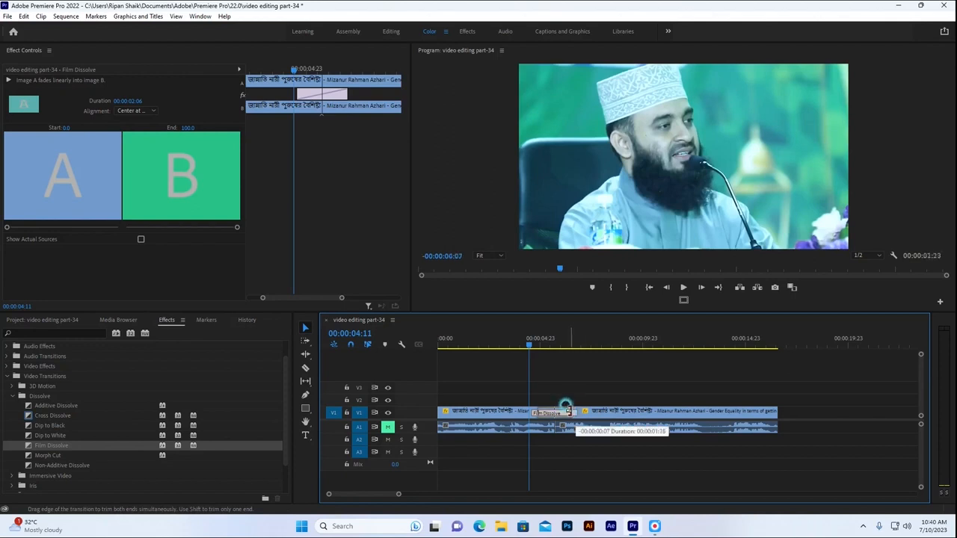
pyautogui.click(684, 288)
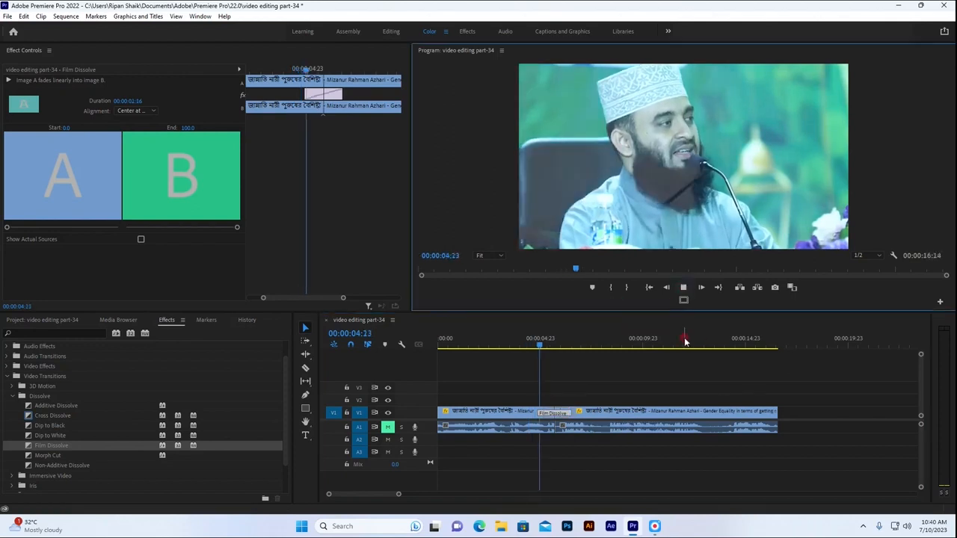
pyautogui.click(683, 288)
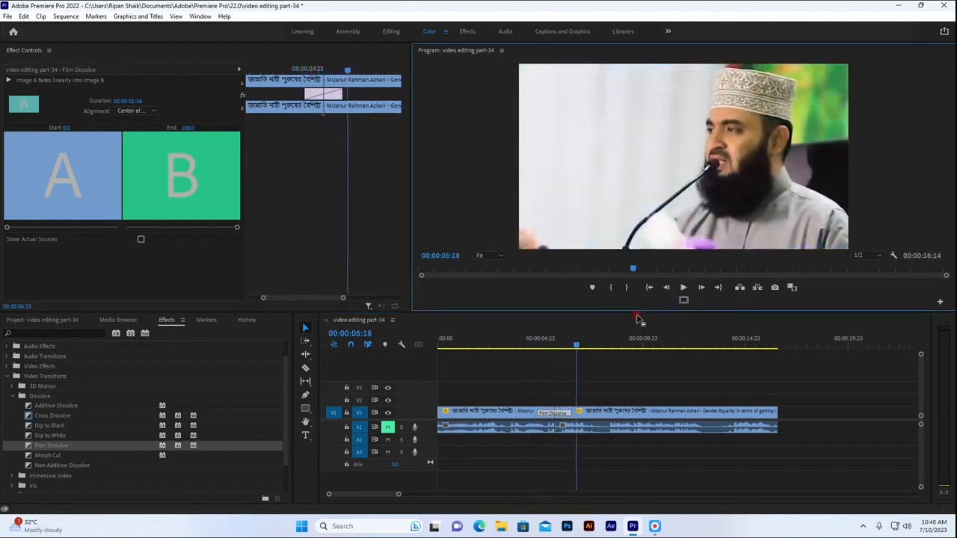
pyautogui.moveTo(574, 340); pyautogui.dragTo(537, 341)
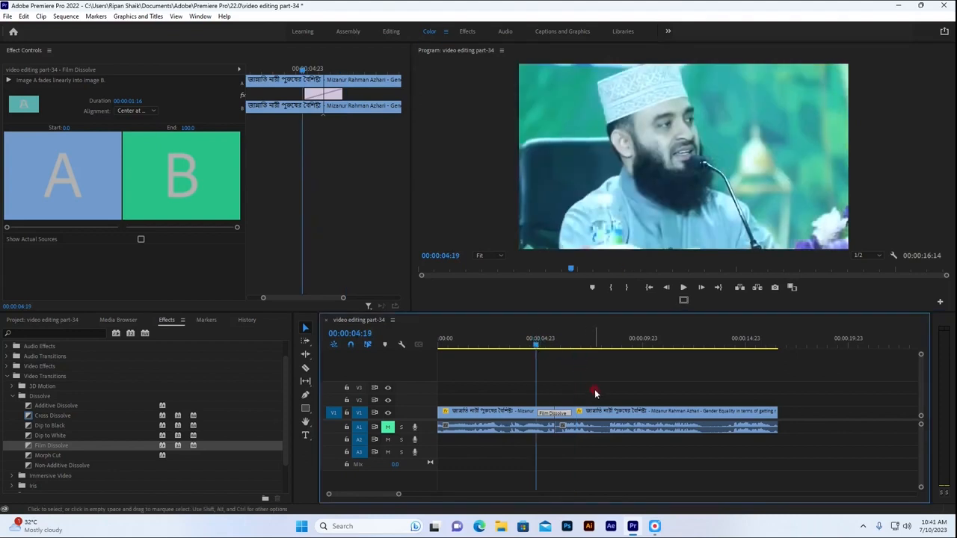
# Undo the Film Dissolve duration changes and remove the transition from the cut between the clips
pyautogui.hotkey('ctrl', 'z')
pyautogui.hotkey('ctrl', 'z')
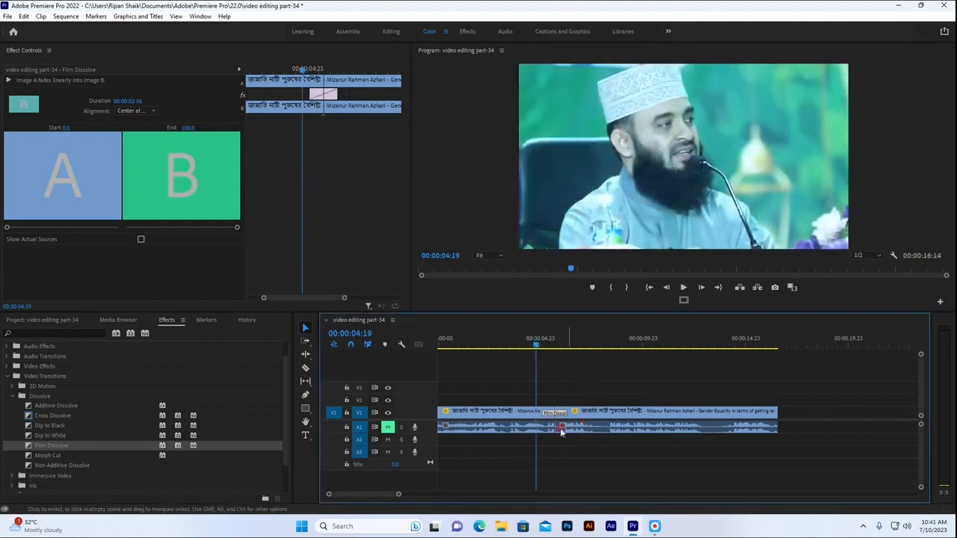
pyautogui.click(543, 451)
# Apply the Center Split slide transition to the cut between the two clips and play the sequence through it
pyautogui.scroll(-2, 119, 413)
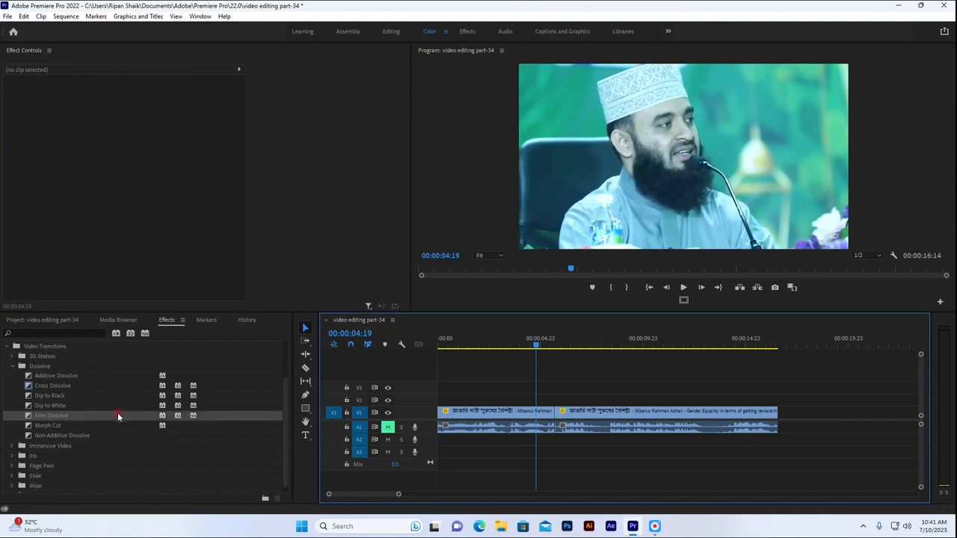
pyautogui.scroll(-1, 104, 454)
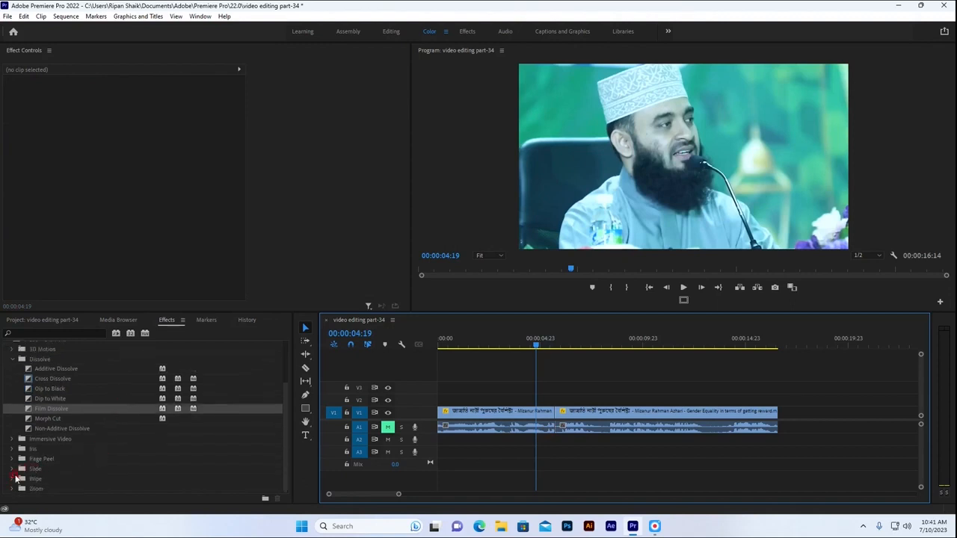
pyautogui.click(12, 469)
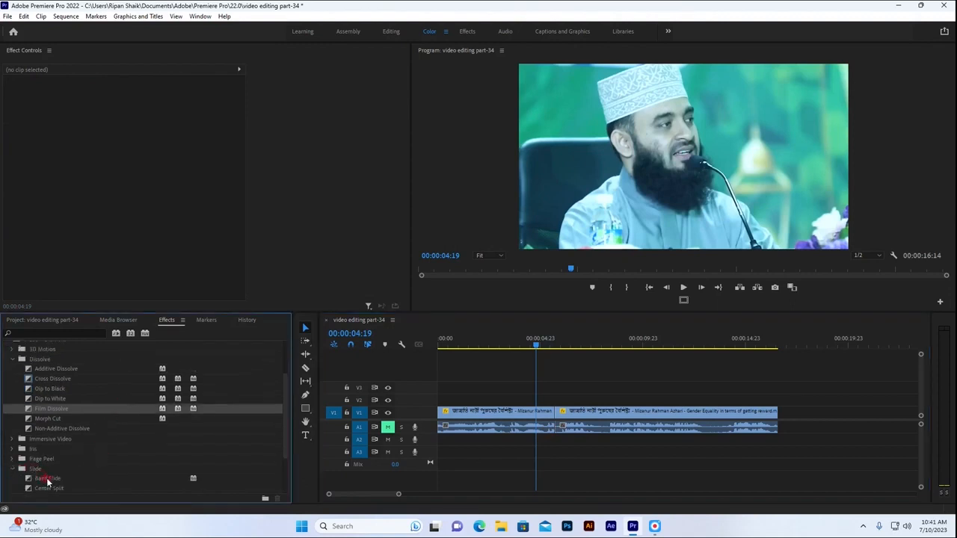
pyautogui.moveTo(45, 492); pyautogui.dragTo(555, 412)
pyautogui.click(685, 289)
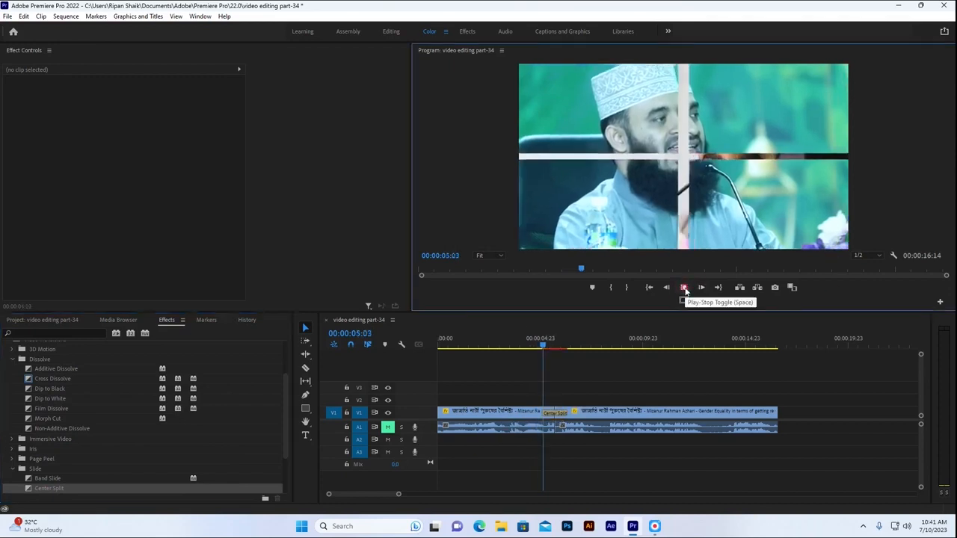
pyautogui.click(685, 290)
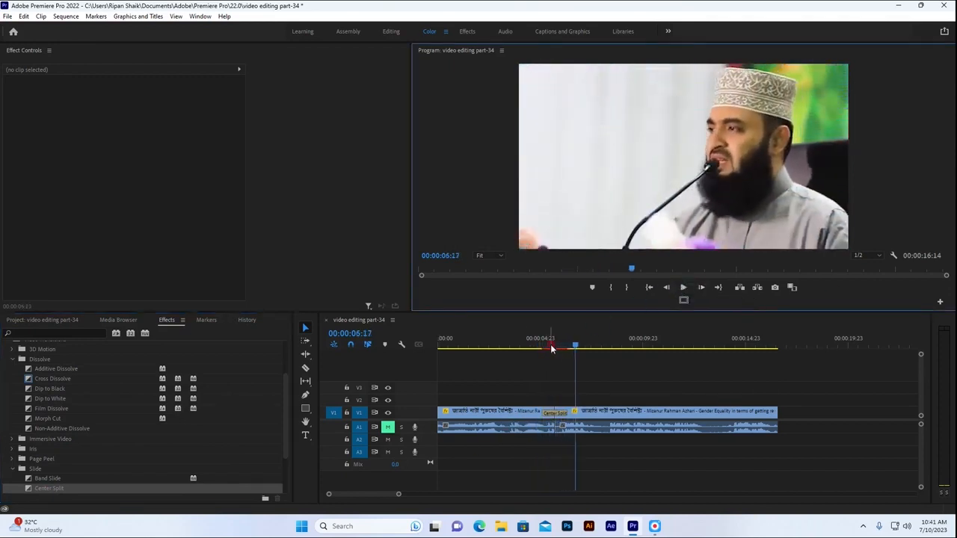
# Return the playhead to 00:00:04:21, just before the cut, and undo the Center Split transition
pyautogui.click(537, 350)
pyautogui.moveTo(536, 350)
pyautogui.mouseDown()
pyautogui.moveTo(560, 349)
pyautogui.moveTo(536, 348)
pyautogui.mouseUp()
pyautogui.hotkey('ctrl', 'z')
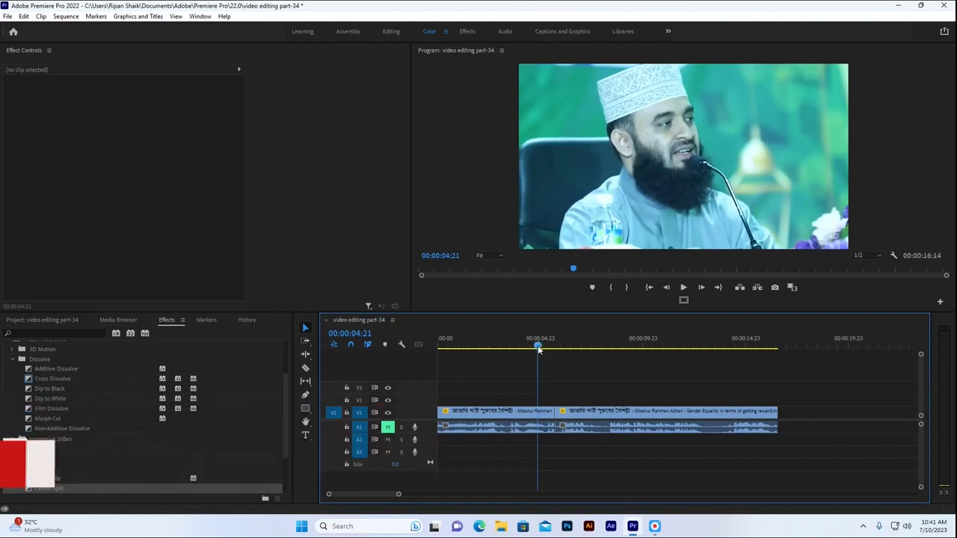
# With the playhead at 00:00:05:05, draw a four-cornered Pen tool shape covering the whole video frame
pyautogui.moveTo(538, 345); pyautogui.dragTo(544, 346)
pyautogui.click(305, 410)
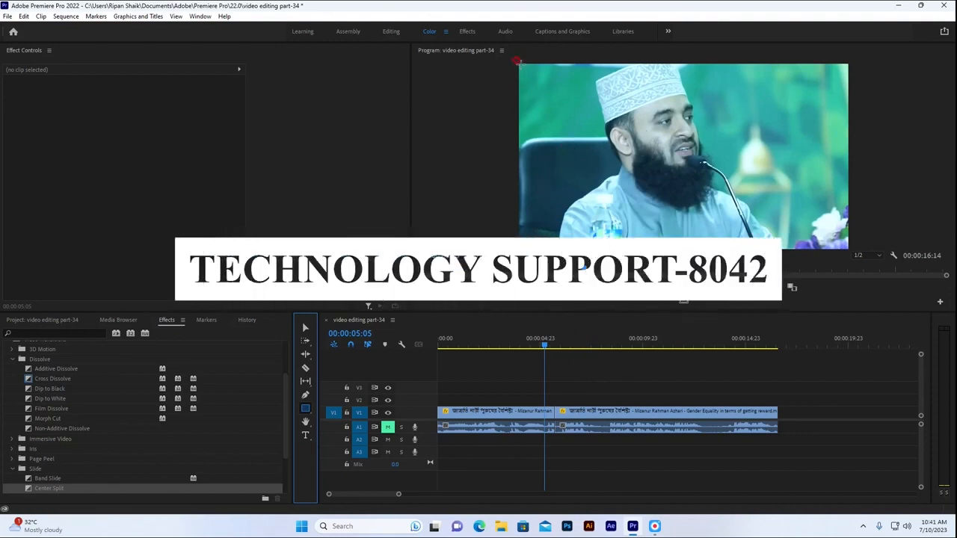
pyautogui.press('p')
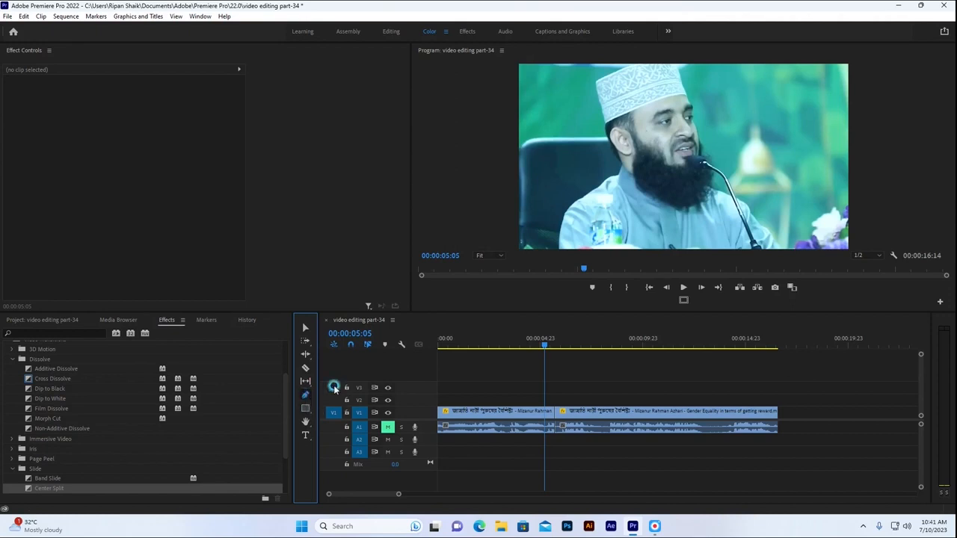
pyautogui.click(521, 68)
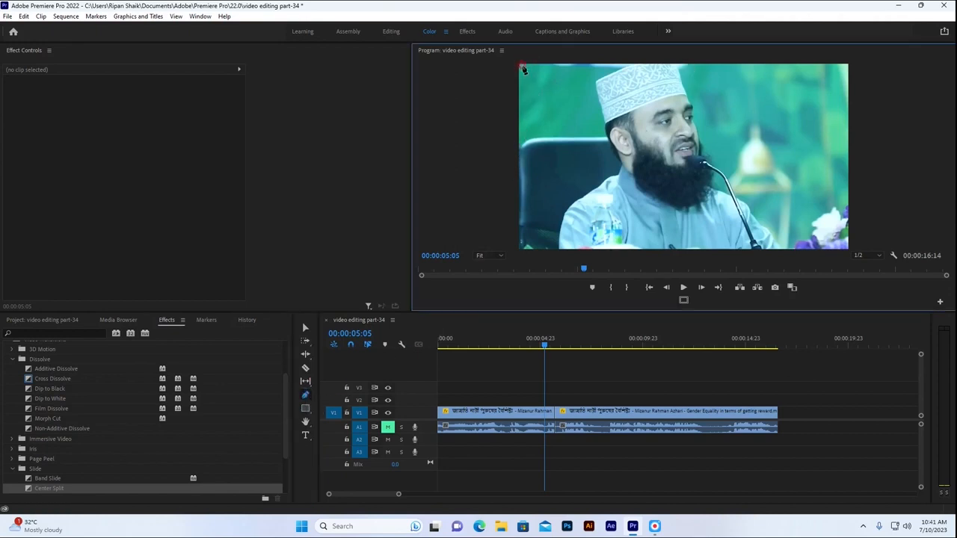
pyautogui.click(521, 67)
pyautogui.click(848, 65)
pyautogui.click(847, 247)
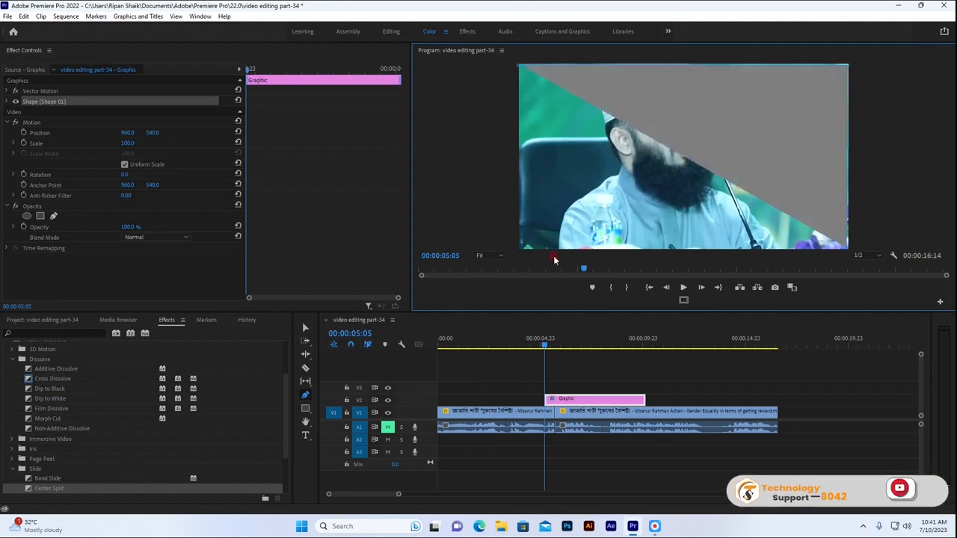
pyautogui.click(519, 247)
pyautogui.click(681, 245)
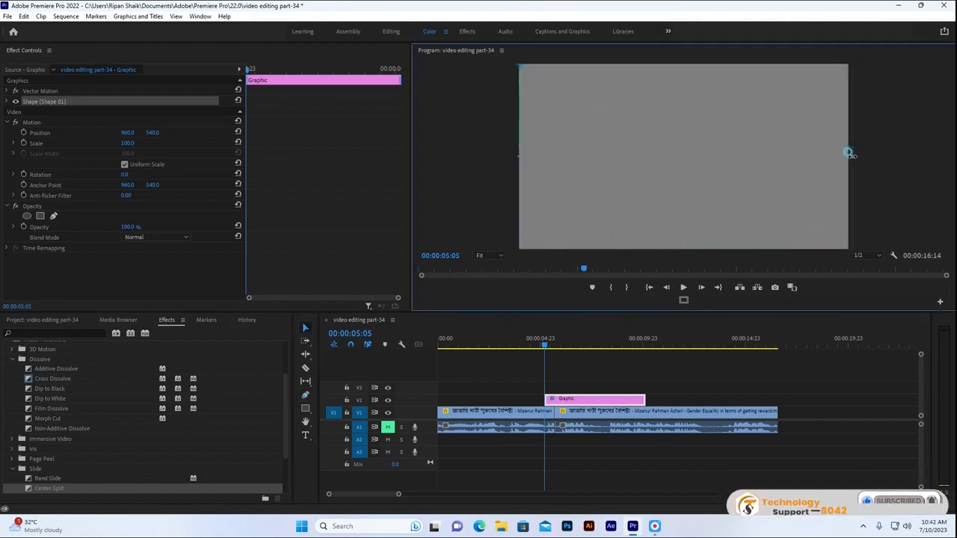
# Move the playhead to 00:00:05:06 and set the shape's fill colour to solid black
pyautogui.moveTo(543, 346)
pyautogui.mouseDown()
pyautogui.moveTo(620, 342)
pyautogui.moveTo(545, 340)
pyautogui.mouseUp()
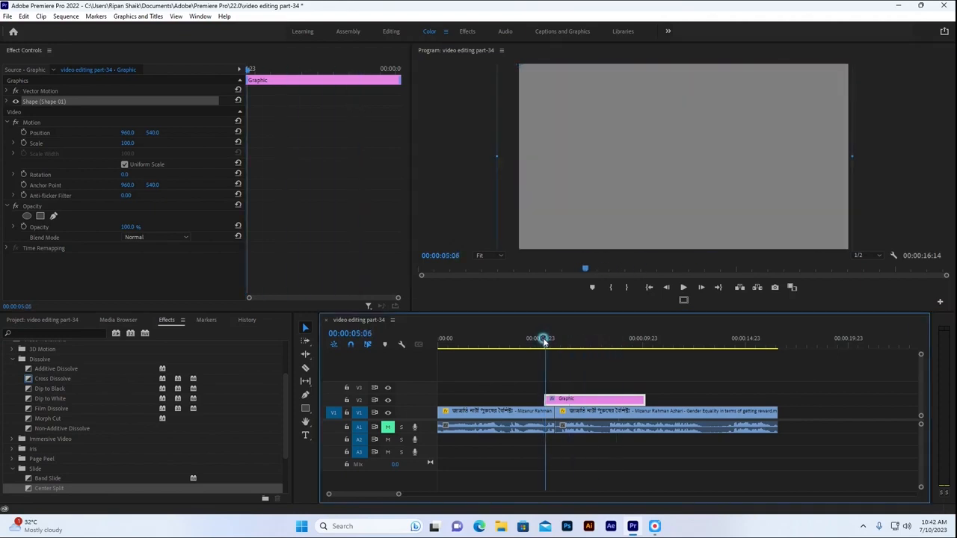
pyautogui.click(7, 101)
pyautogui.click(49, 146)
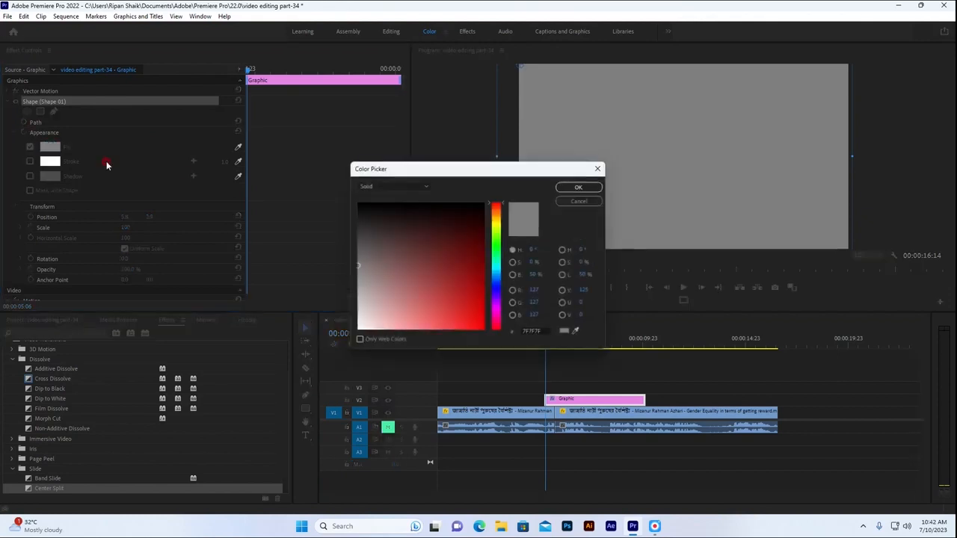
pyautogui.moveTo(393, 224); pyautogui.dragTo(362, 206)
pyautogui.click(579, 187)
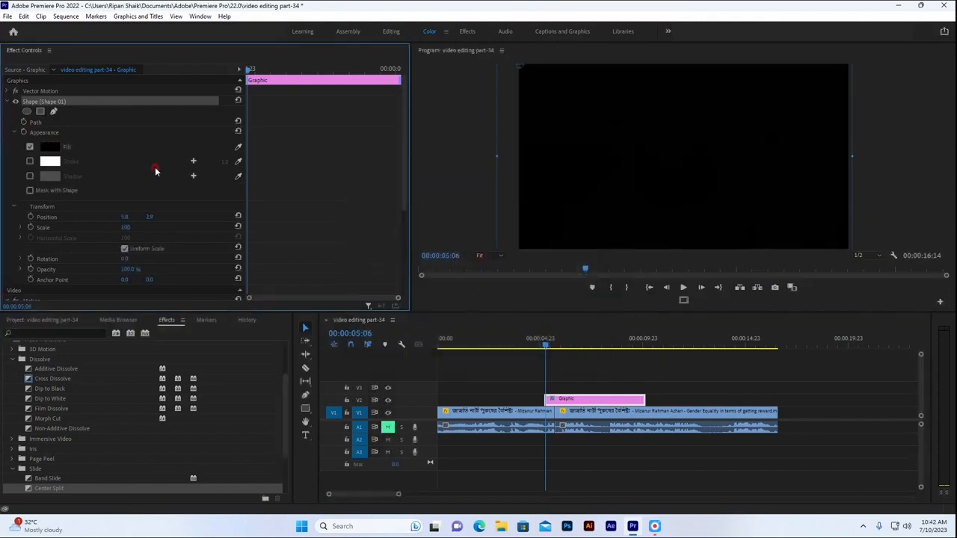
pyautogui.scroll(-1, 93, 162)
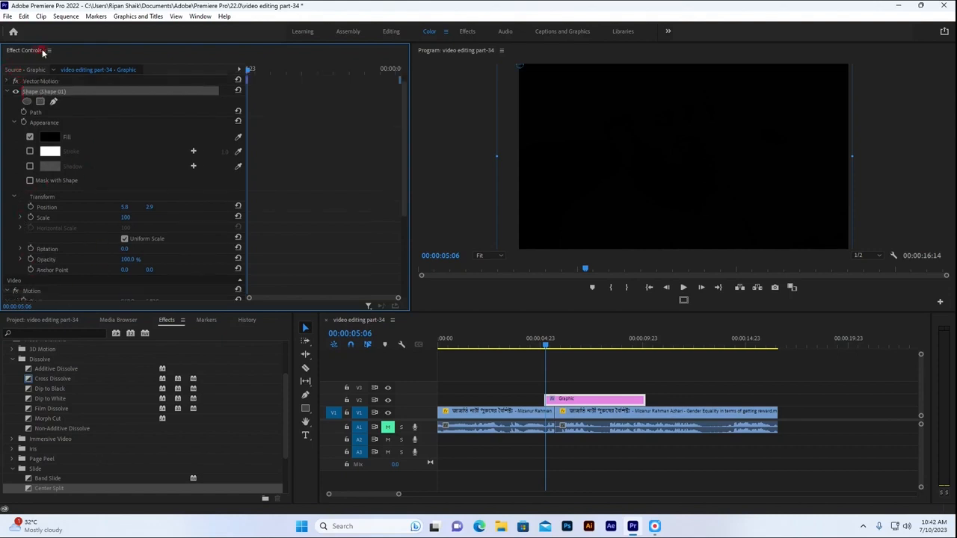
pyautogui.click(202, 16)
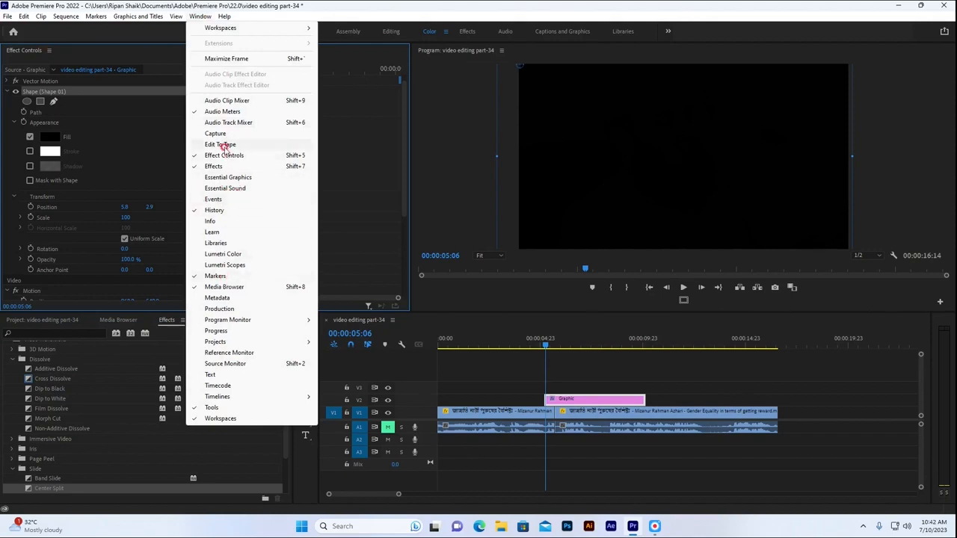
pyautogui.click(127, 173)
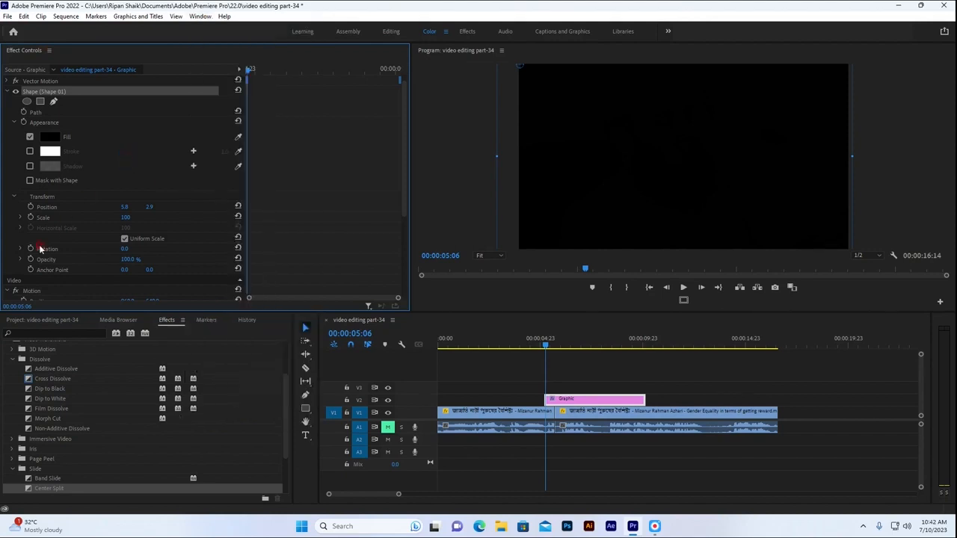
pyautogui.scroll(-1, 33, 185)
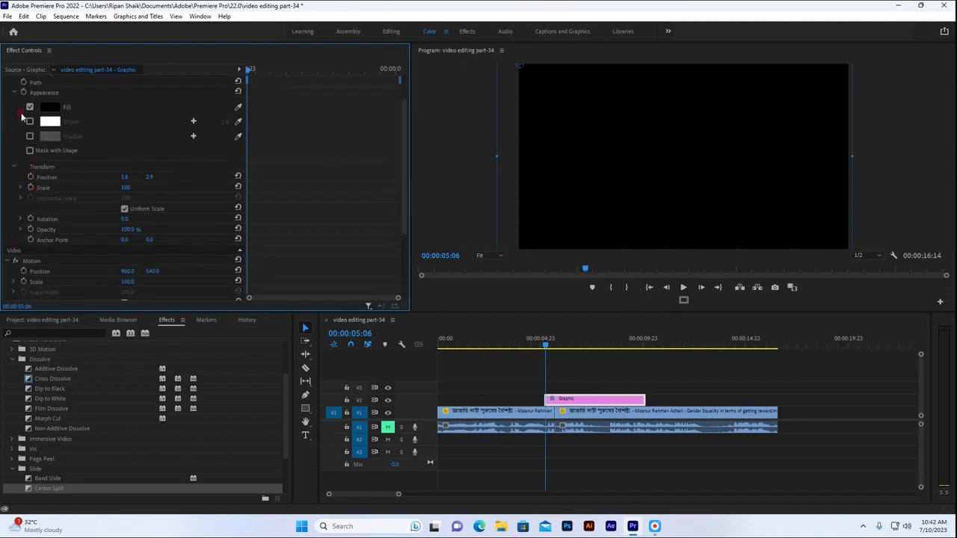
pyautogui.scroll(1, 10, 94)
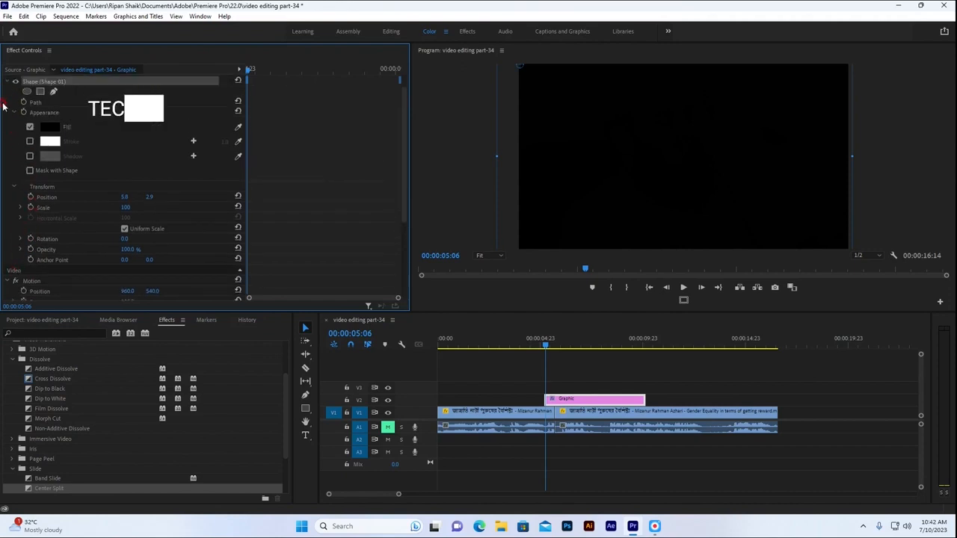
# Collapse the shape's settings and turn on Opacity keyframing for the graphic clip with a 100% keyframe at 00:00:05:06
pyautogui.click(6, 83)
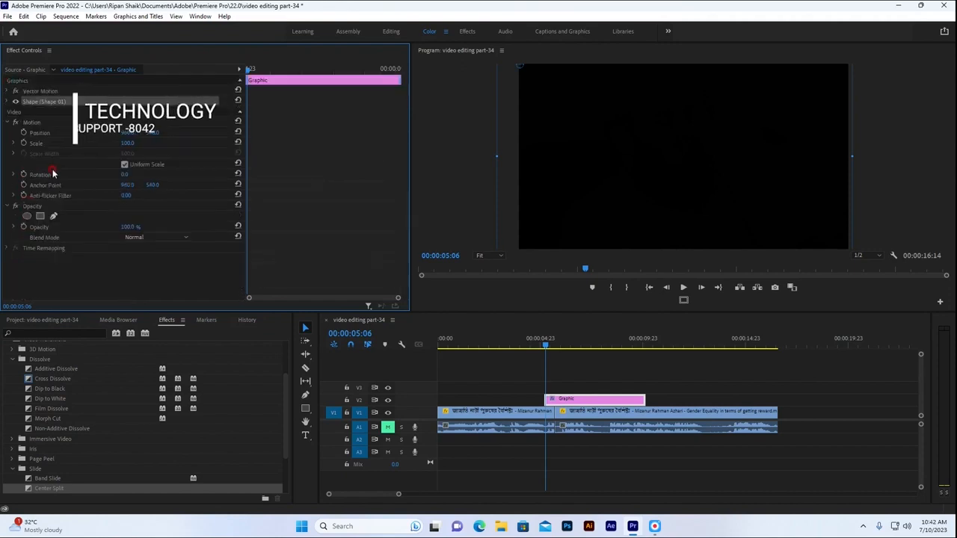
pyautogui.click(22, 228)
pyautogui.click(22, 228)
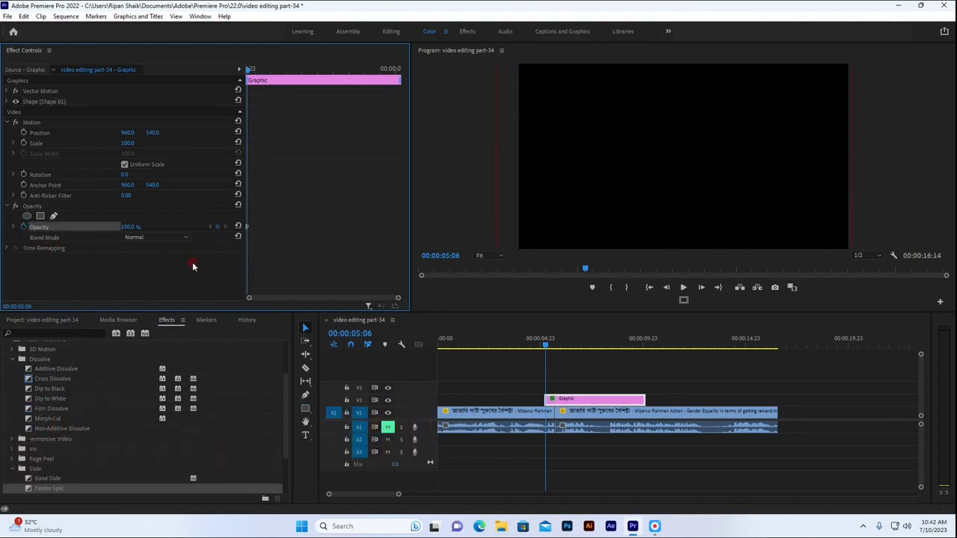
# Add an Opacity keyframe of 0% near the end of the graphic clip, at 00:00:10:02
pyautogui.click(562, 346)
pyautogui.moveTo(582, 348); pyautogui.dragTo(646, 348)
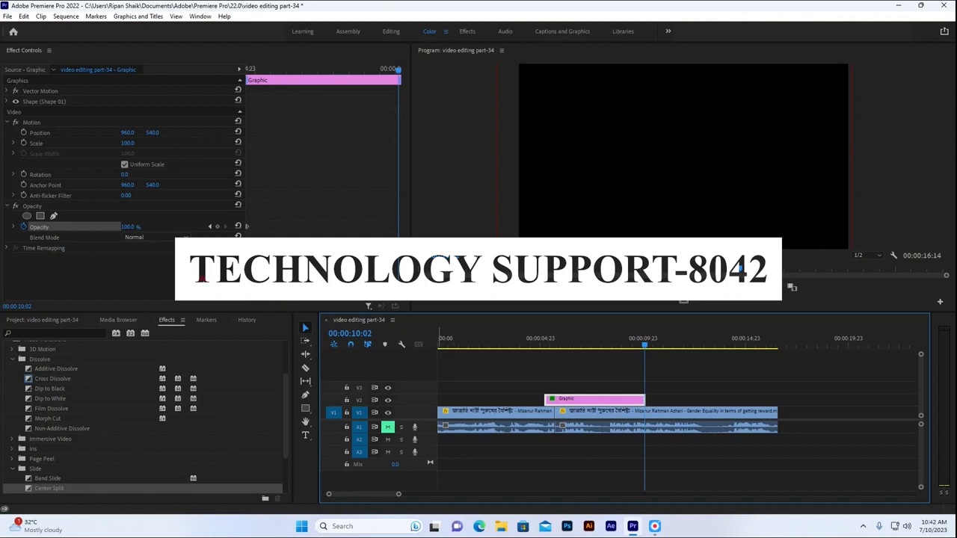
pyautogui.click(130, 227)
pyautogui.write('00')
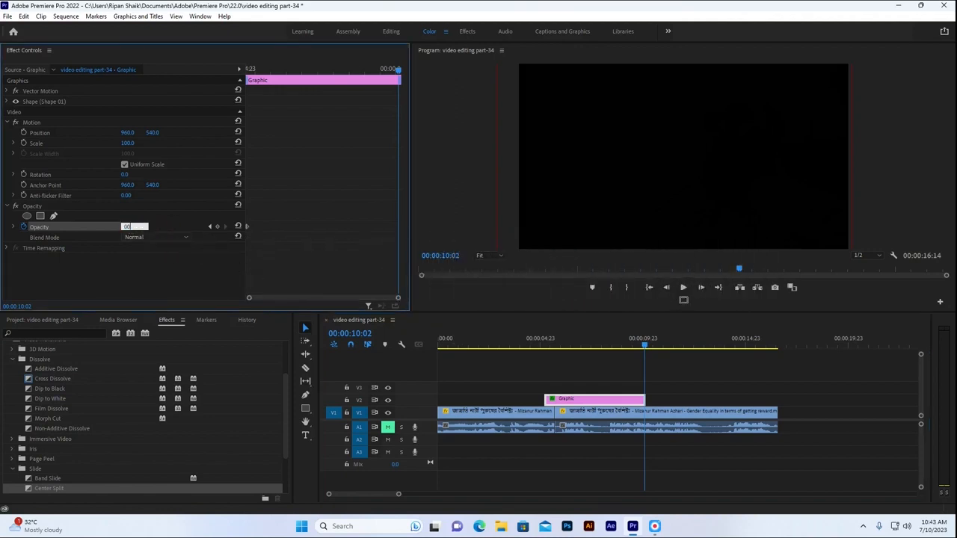
pyautogui.press('Return')
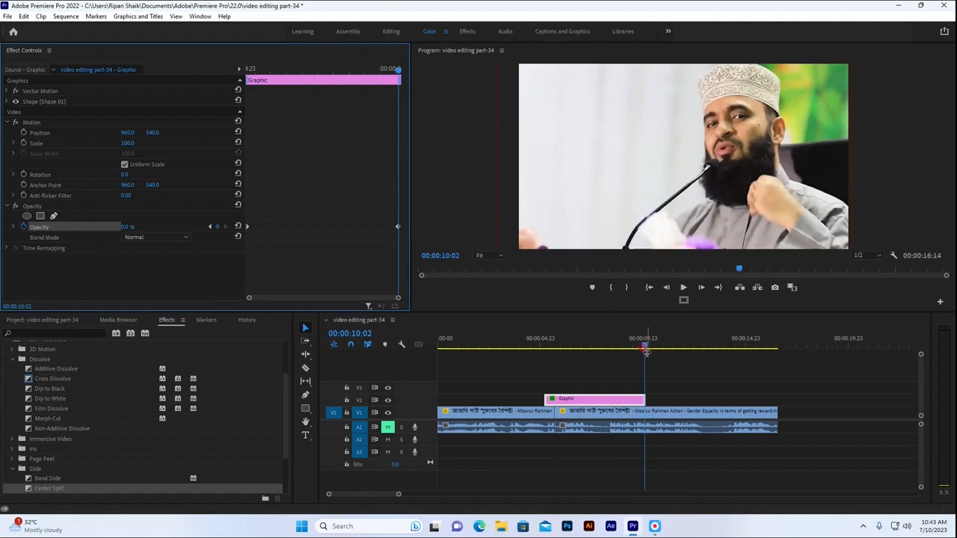
# Play the sequence through the graphic's opacity fade from before the clip, then return the playhead to 00:00:05:12
pyautogui.moveTo(645, 348); pyautogui.dragTo(531, 352)
pyautogui.click(683, 287)
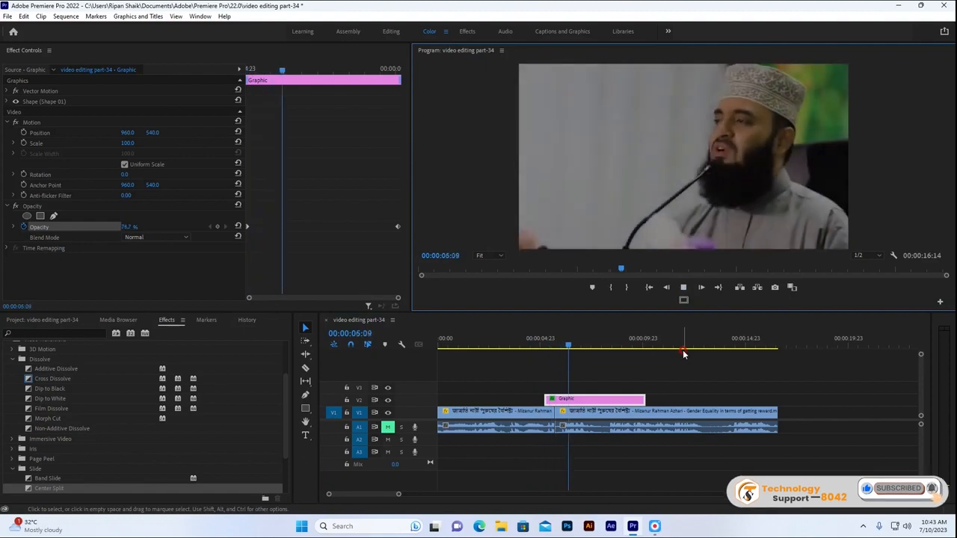
pyautogui.moveTo(635, 342); pyautogui.dragTo(550, 342)
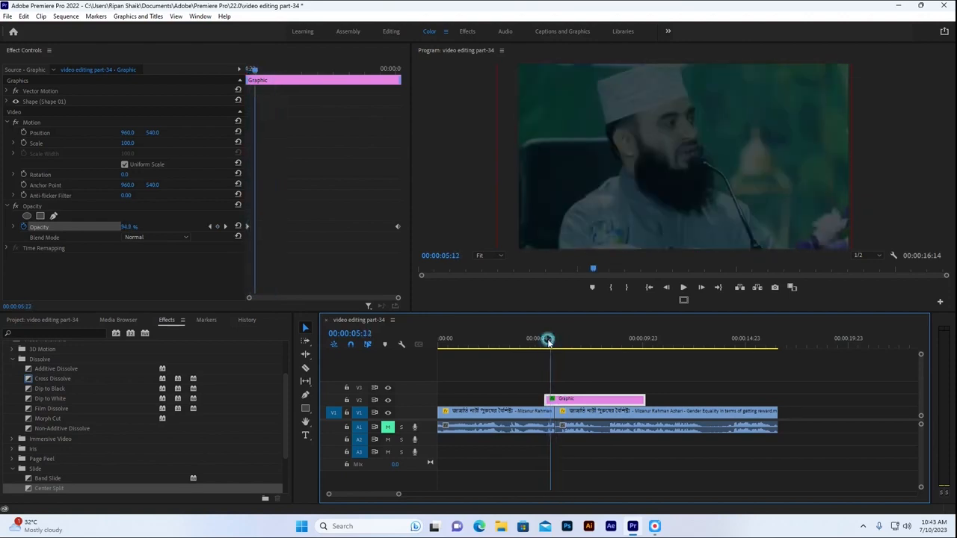